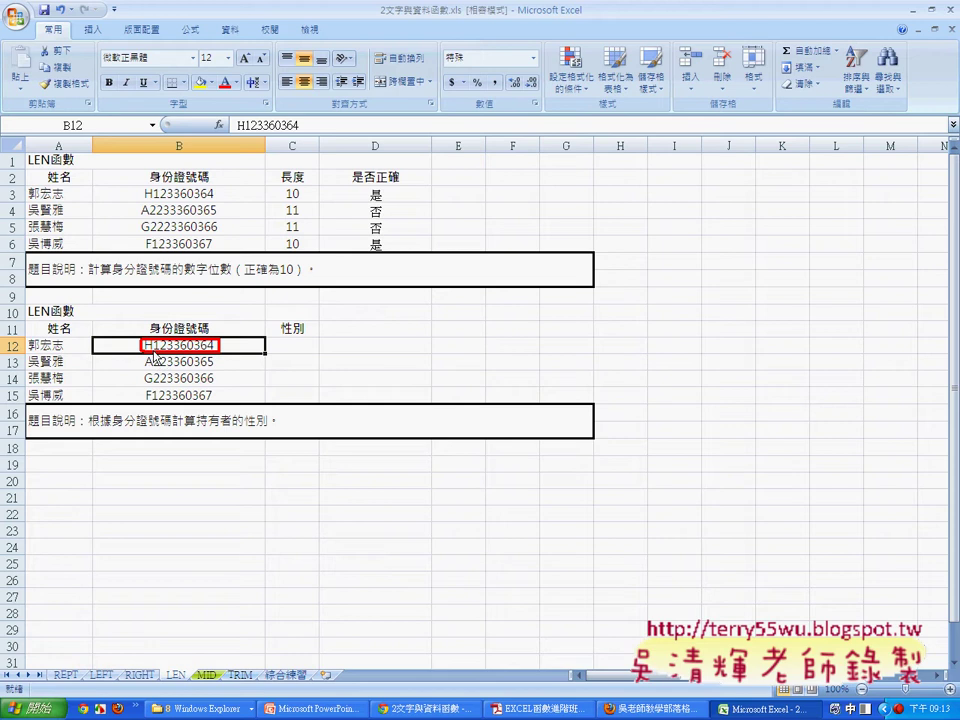
Step: Insert an IF function in cell C12 from the recently used functions and move its arguments dialog clear of the data
{"action": "left_click", "coordinate": [286, 343]}
{"action": "left_click", "coordinate": [218, 125]}
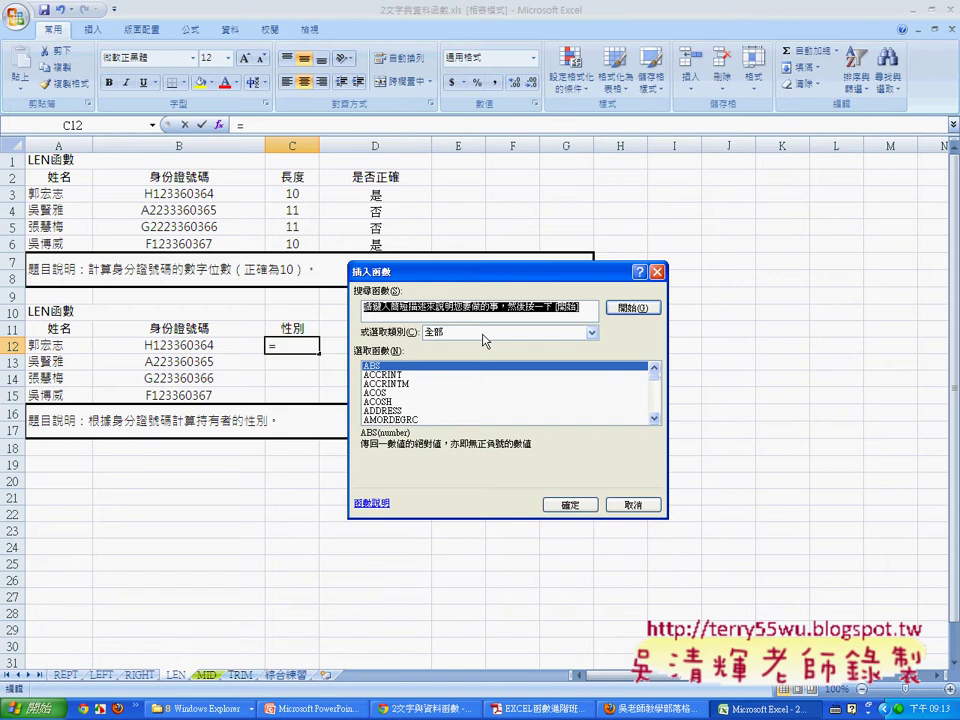
{"action": "left_click", "coordinate": [480, 332]}
{"action": "left_click", "coordinate": [476, 348]}
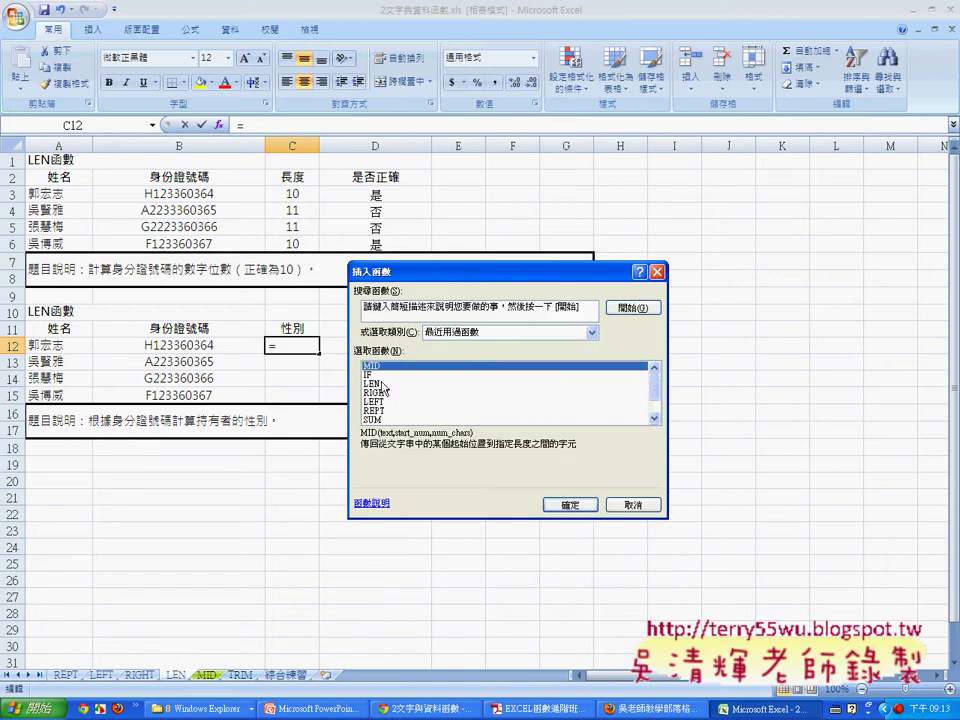
{"action": "left_click", "coordinate": [400, 375]}
{"action": "left_click", "coordinate": [567, 507]}
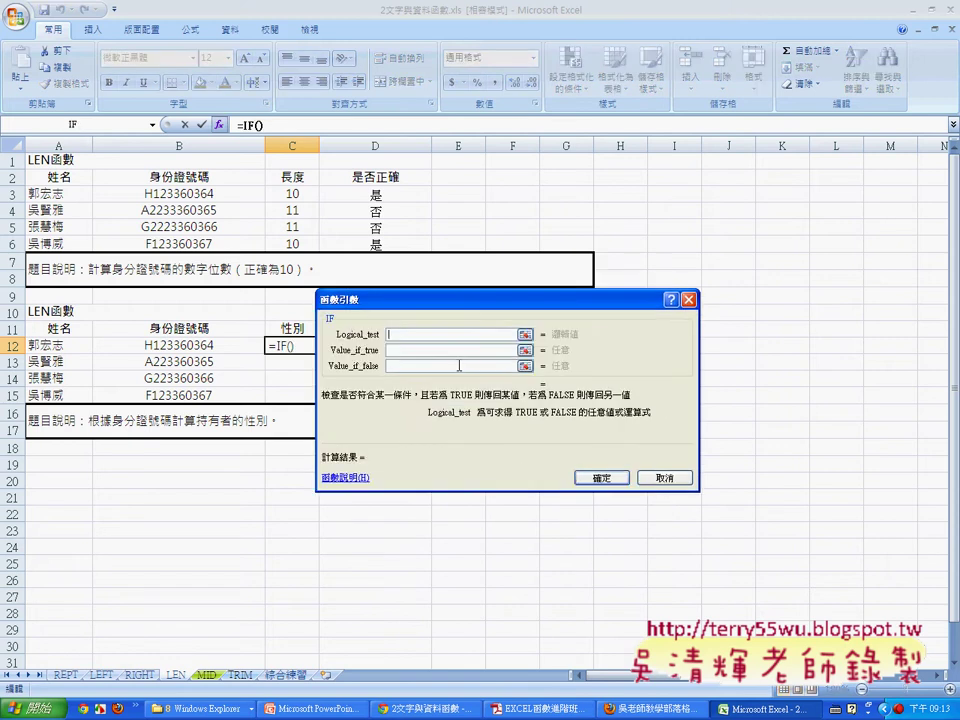
{"action": "left_click_drag", "start_coordinate": [430, 315], "coordinate": [487, 382]}
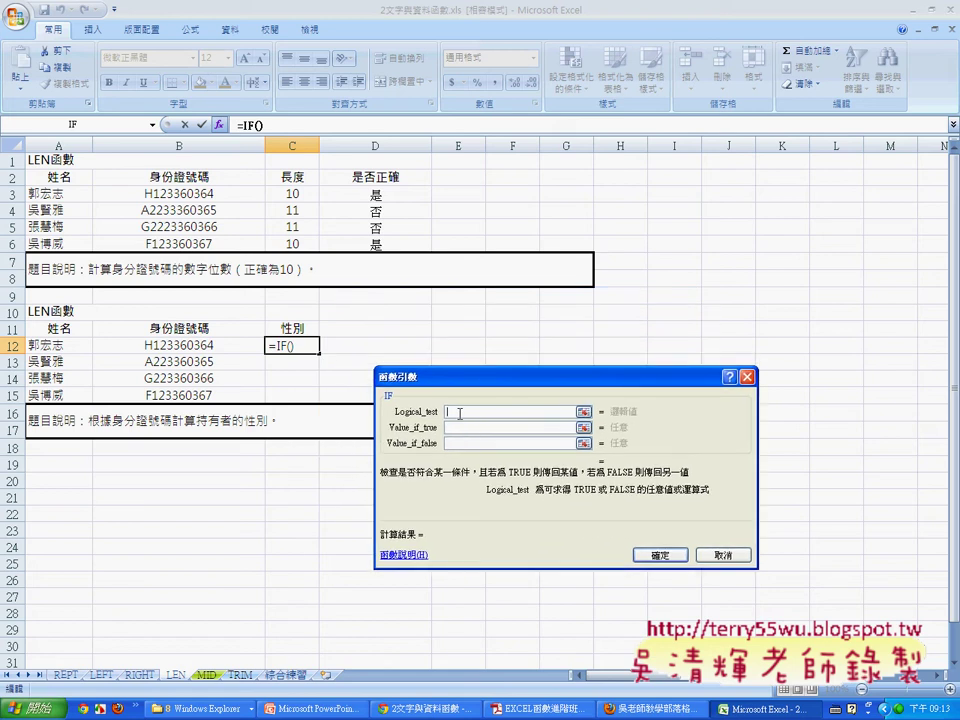
Step: Enter mid(B12,2,1) in the IF function's logical test to extract the ID number's second character
{"action": "left_click", "coordinate": [257, 125]}
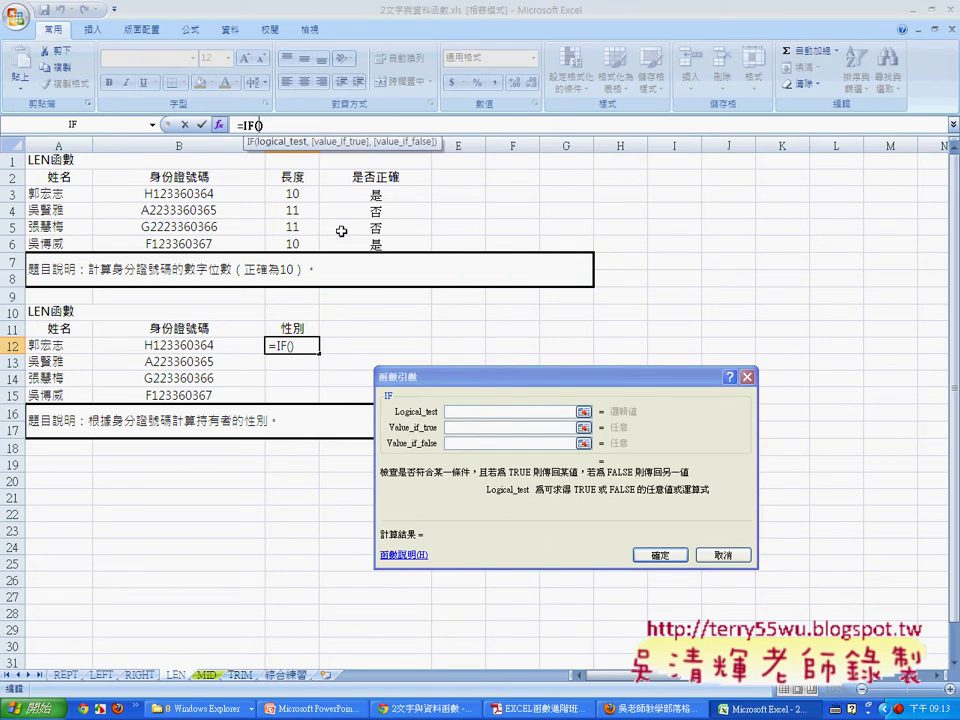
{"action": "left_click", "coordinate": [504, 412]}
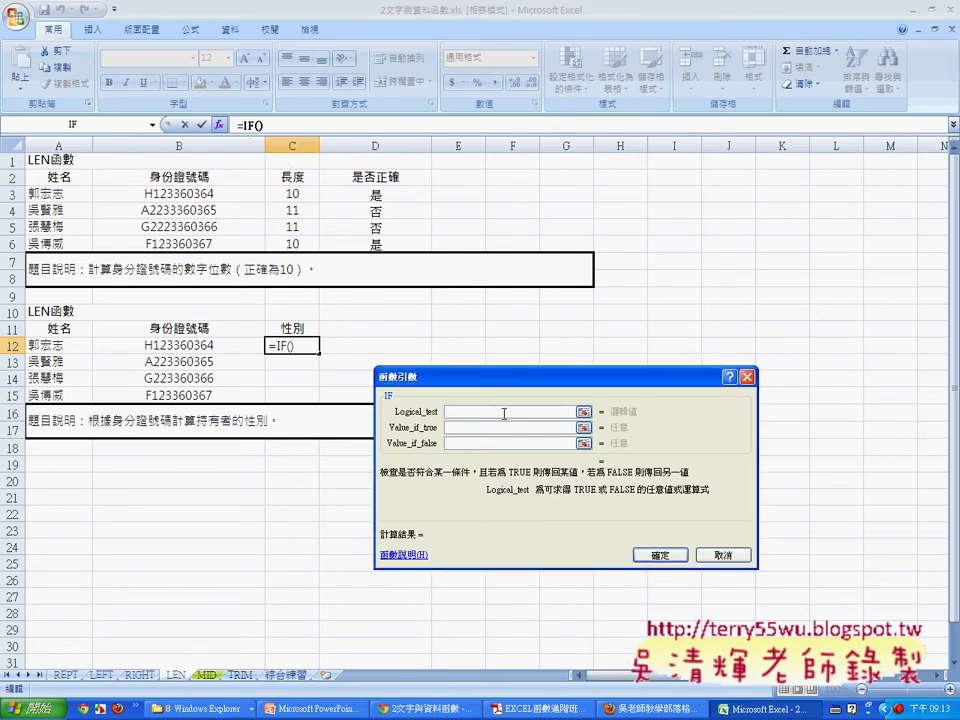
{"action": "type", "text": "mi"}
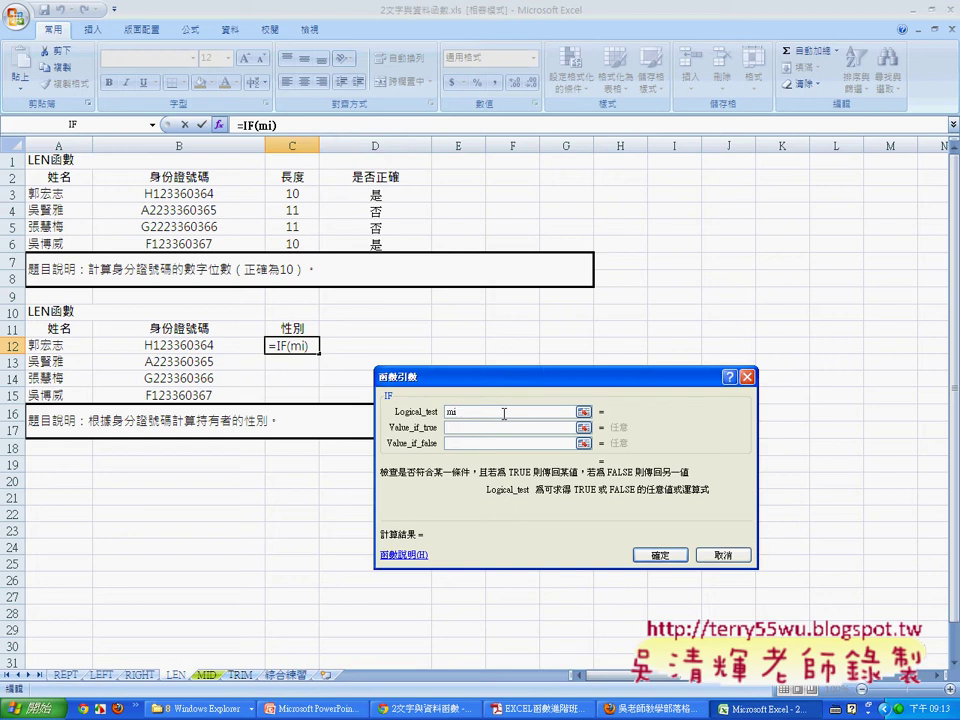
{"action": "type", "text": "d("}
{"action": "left_click", "coordinate": [206, 345]}
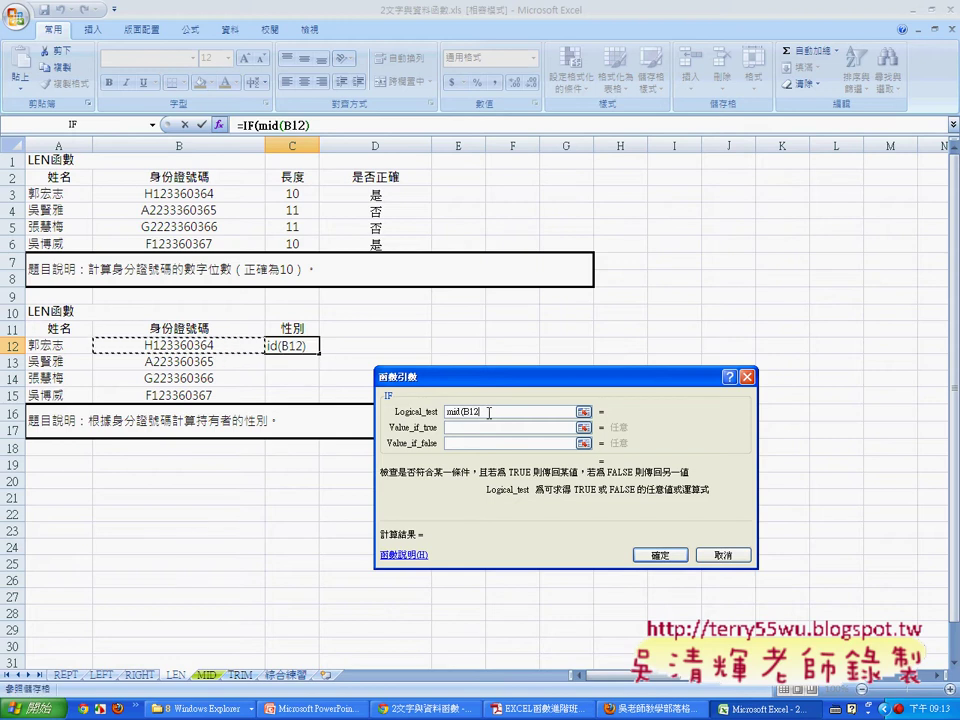
{"action": "type", "text": ",2"}
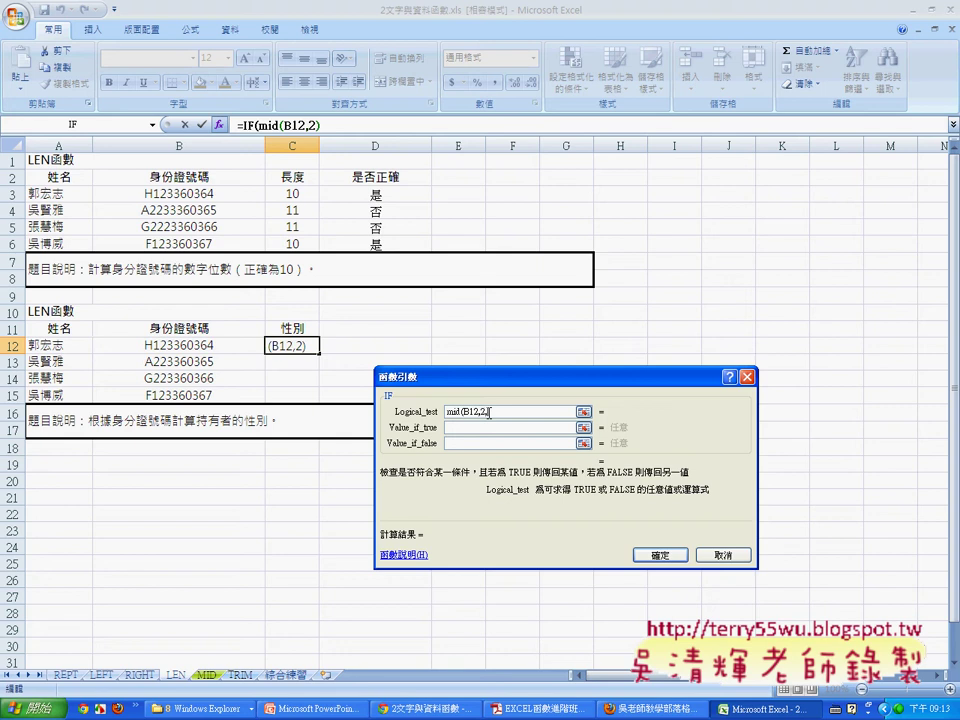
{"action": "type", "text": ",1"}
{"action": "type", "text": "))"}
Step: Complete the logical test by comparing the extracted character with the text "1", including the quotation marks
{"action": "type", "text": "="}
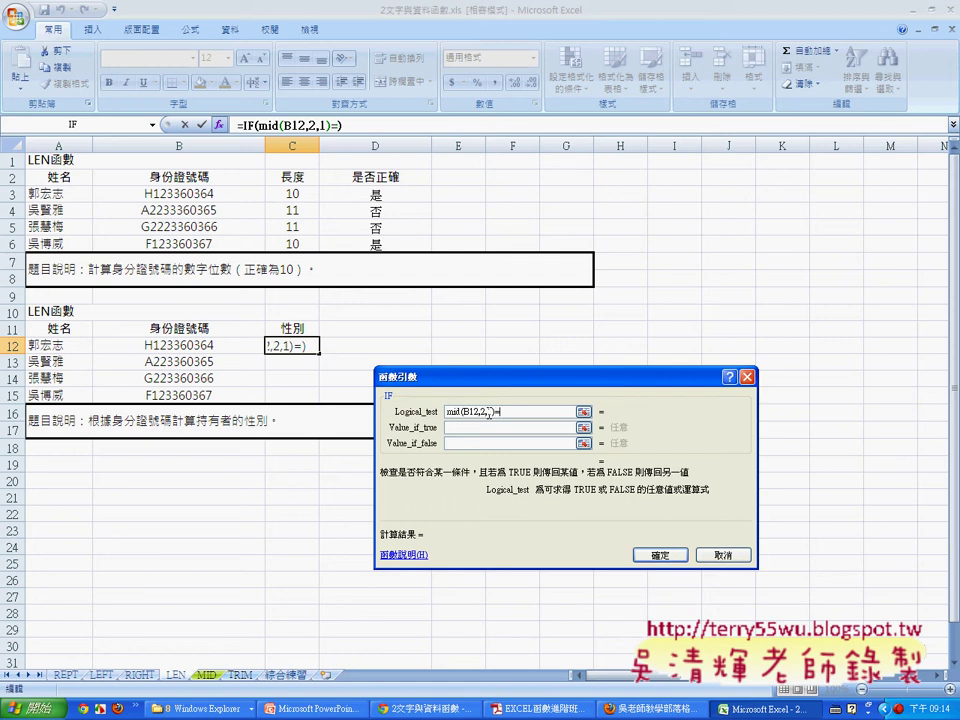
{"action": "type", "text": "1"}
{"action": "key", "text": "Left"}
{"action": "type", "text": "\""}
{"action": "key", "text": "Right"}
{"action": "type", "text": "\""}
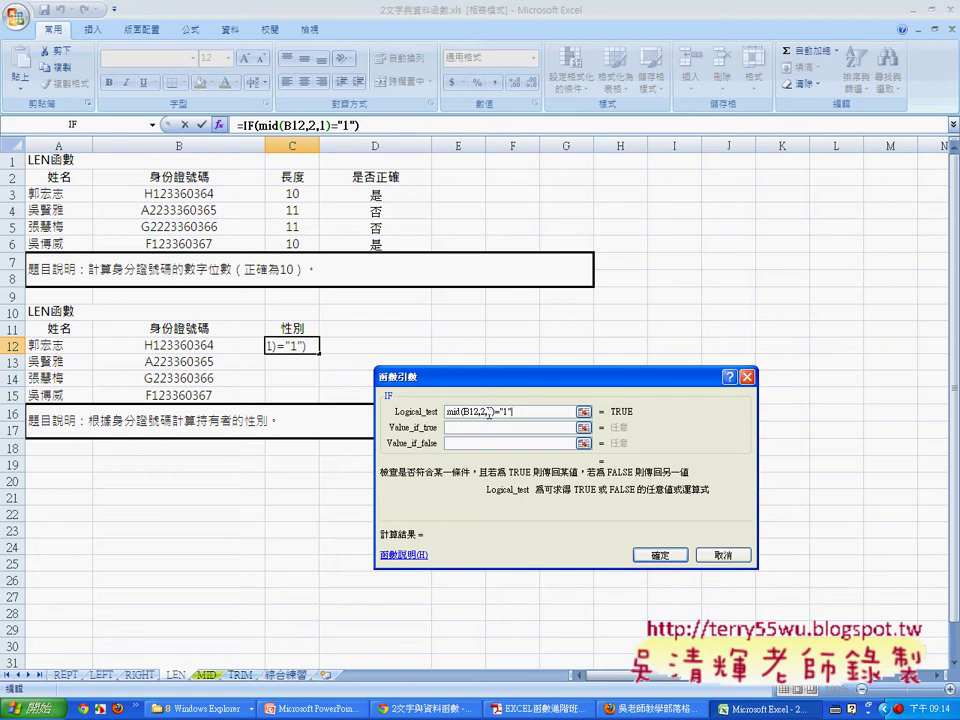
Step: Set the IF function's value if true to 男 and its value if false to 女
{"action": "key", "text": "Tab"}
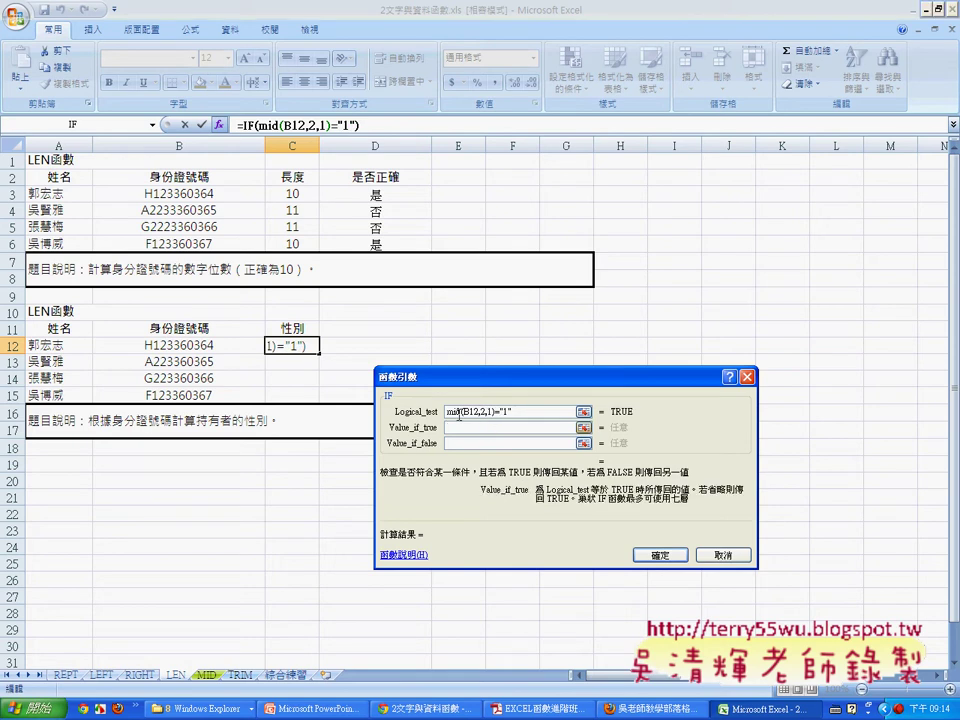
{"action": "type", "text": "n"}
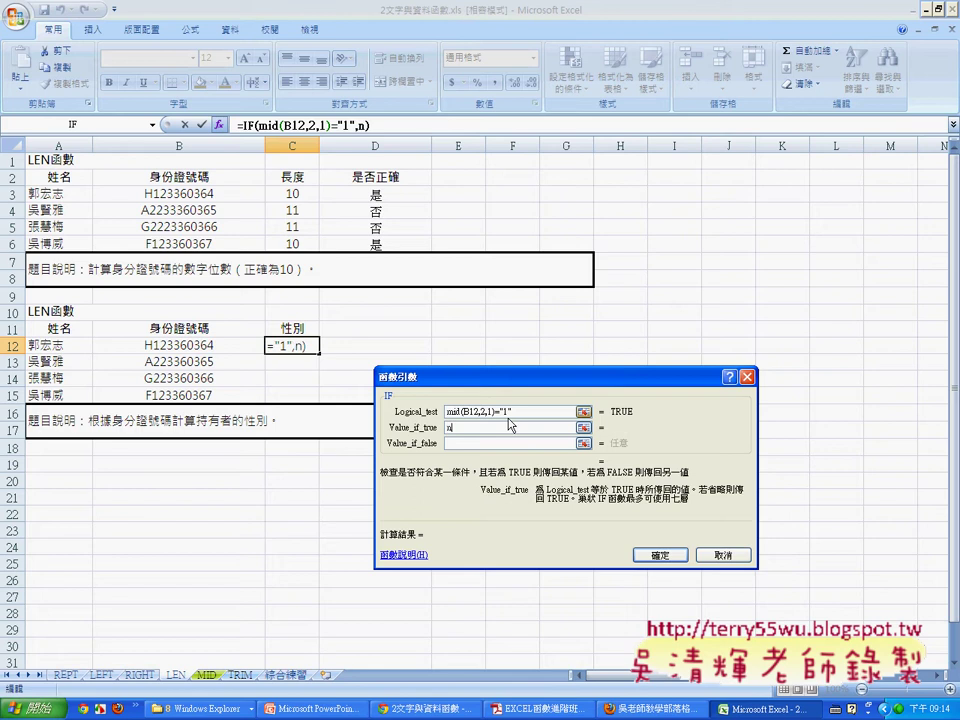
{"action": "key", "text": "BackSpace"}
{"action": "key", "text": "ctrl+space"}
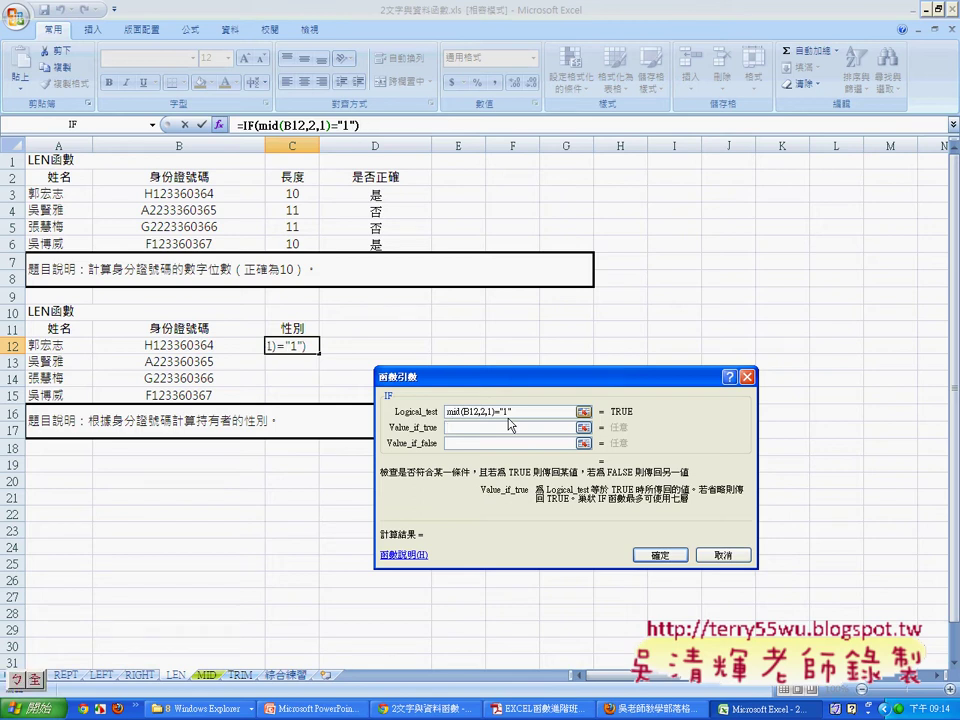
{"action": "key", "text": "ctrl+space"}
{"action": "type", "text": "男"}
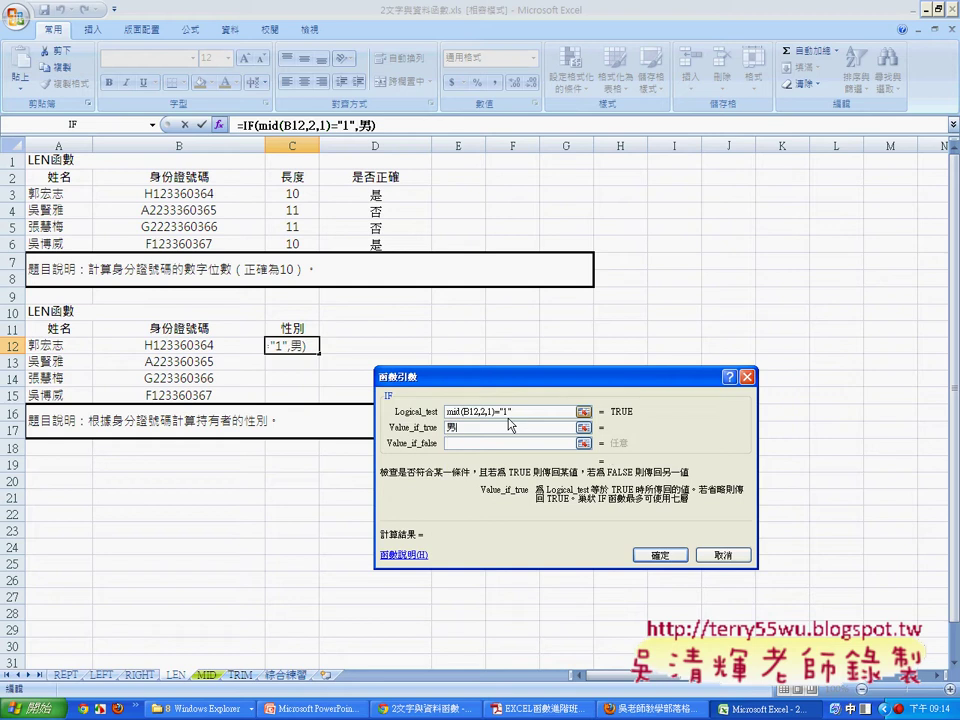
{"action": "key", "text": "Tab"}
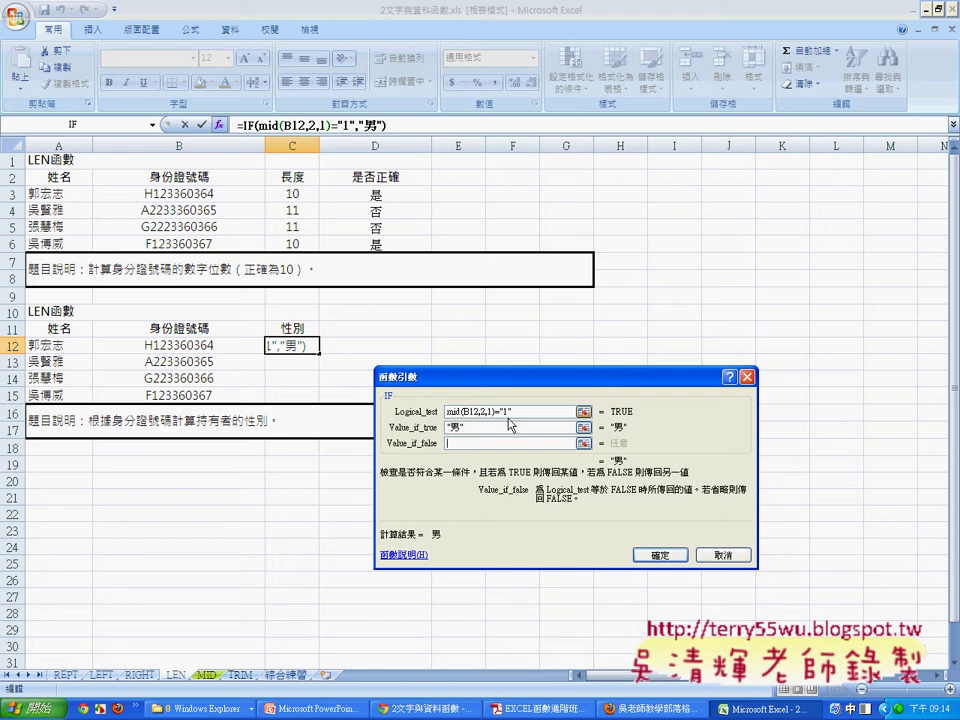
{"action": "type", "text": "女"}
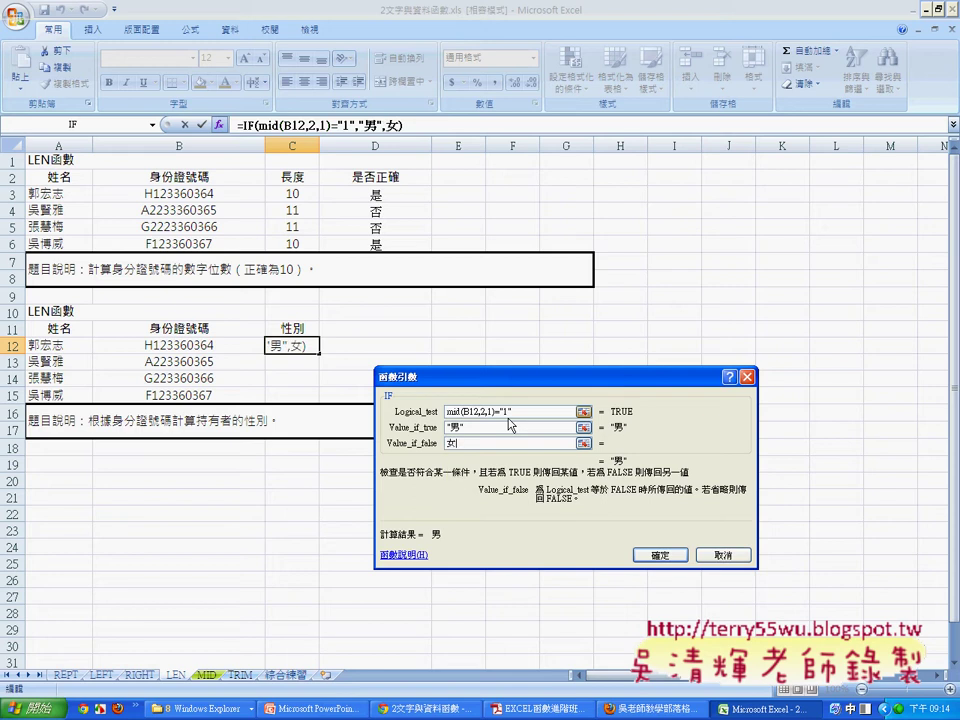
{"action": "left_click", "coordinate": [491, 428]}
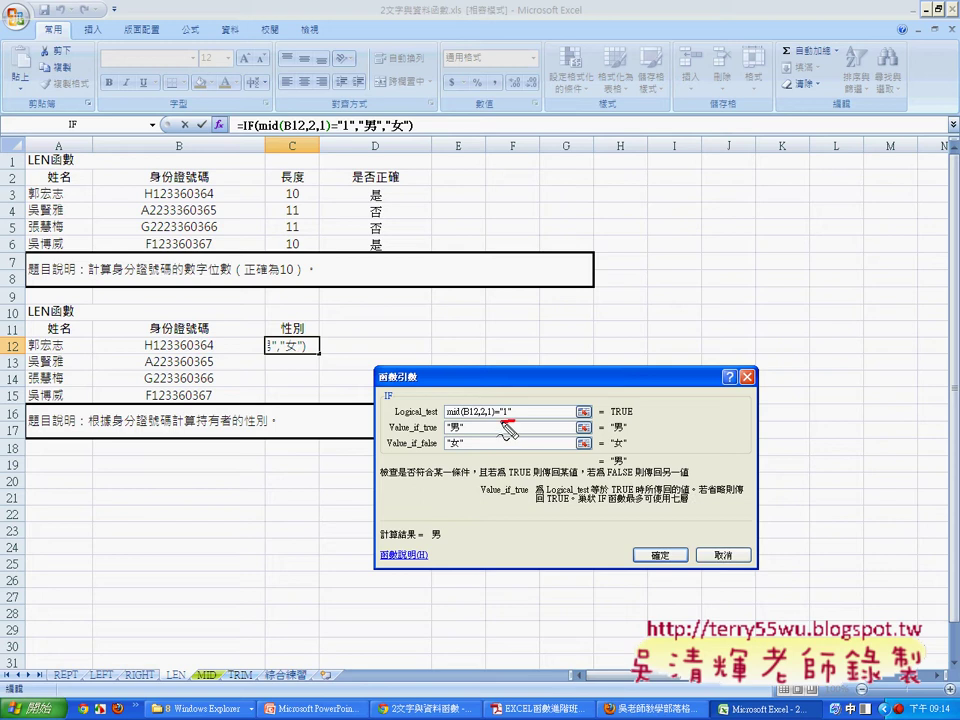
Step: Accept the gender formula in C12 and fill it down through C15
{"action": "mouse_move", "coordinate": [512, 421]}
{"action": "left_mouse_down"}
{"action": "mouse_move", "coordinate": [497, 414]}
{"action": "mouse_move", "coordinate": [516, 426]}
{"action": "left_mouse_up"}
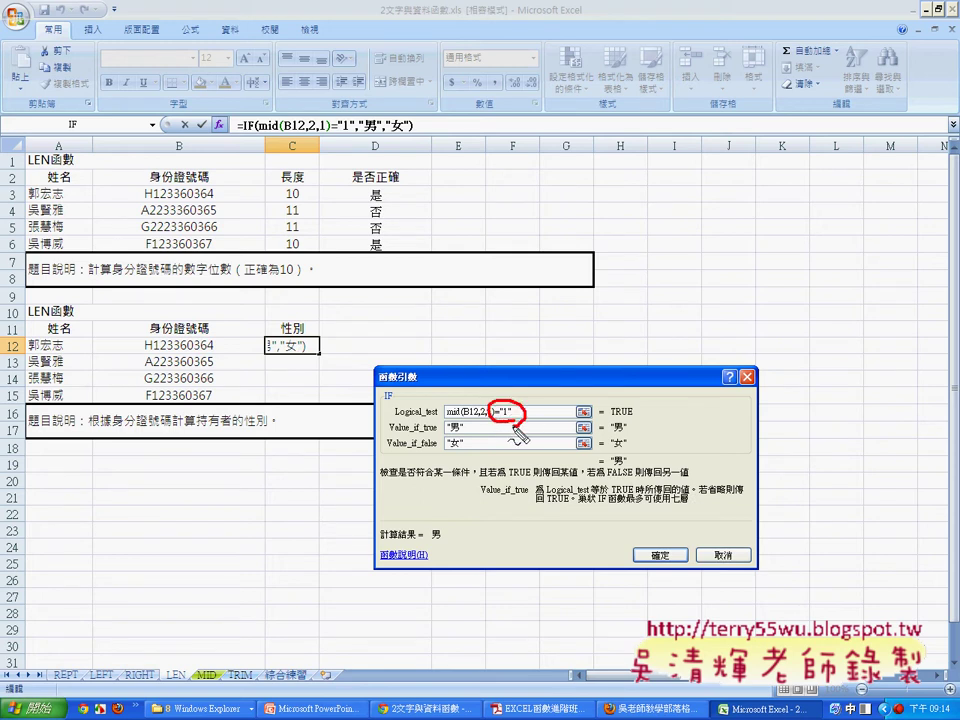
{"action": "key", "text": "Escape"}
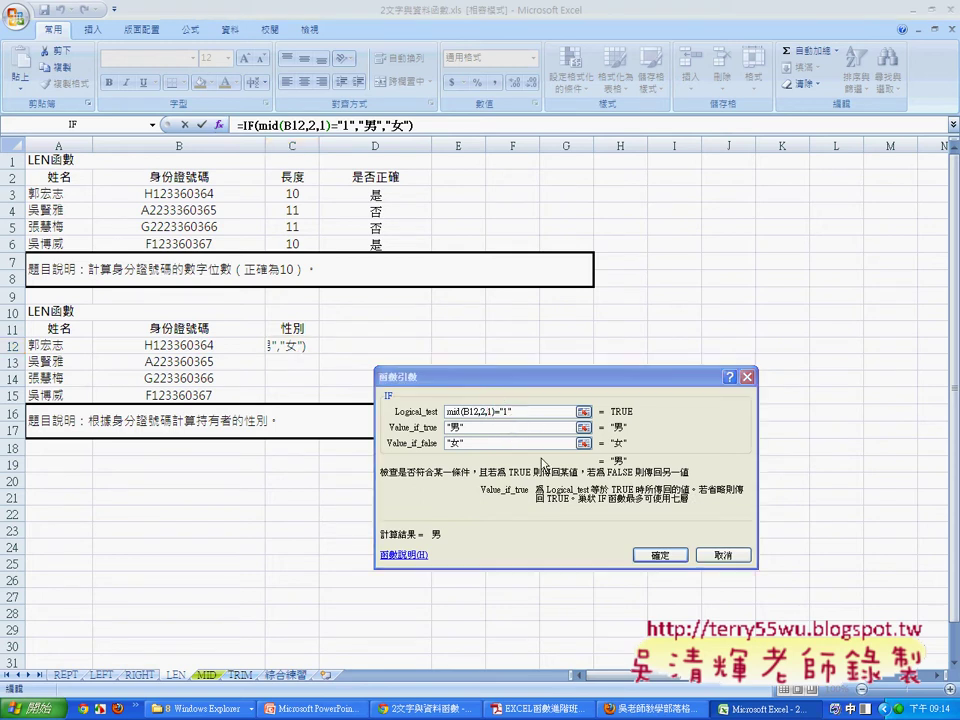
{"action": "left_click", "coordinate": [663, 557]}
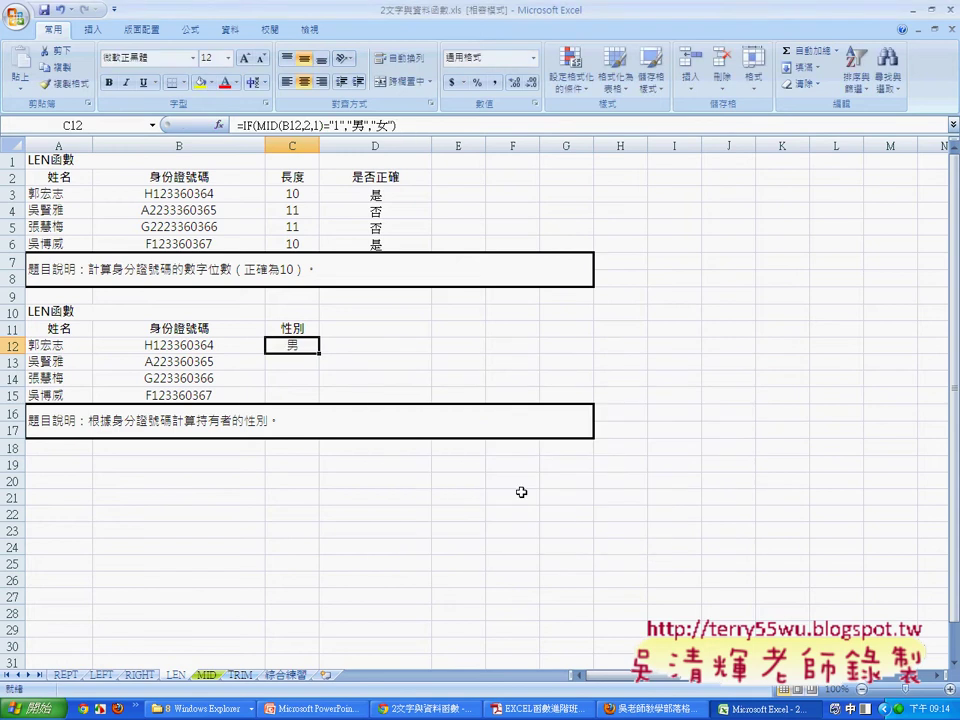
{"action": "left_click_drag", "start_coordinate": [319, 354], "coordinate": [321, 398]}
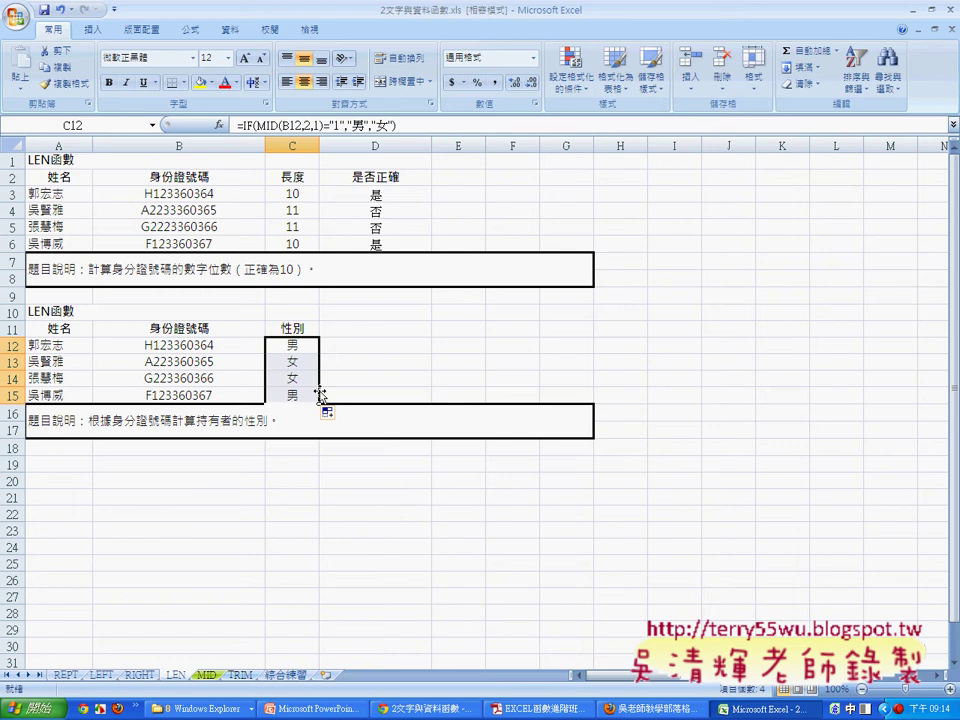
Step: On the TRIM sheet, start inserting a function in cell B3 and list all (全部) functions
{"action": "left_click", "coordinate": [240, 675]}
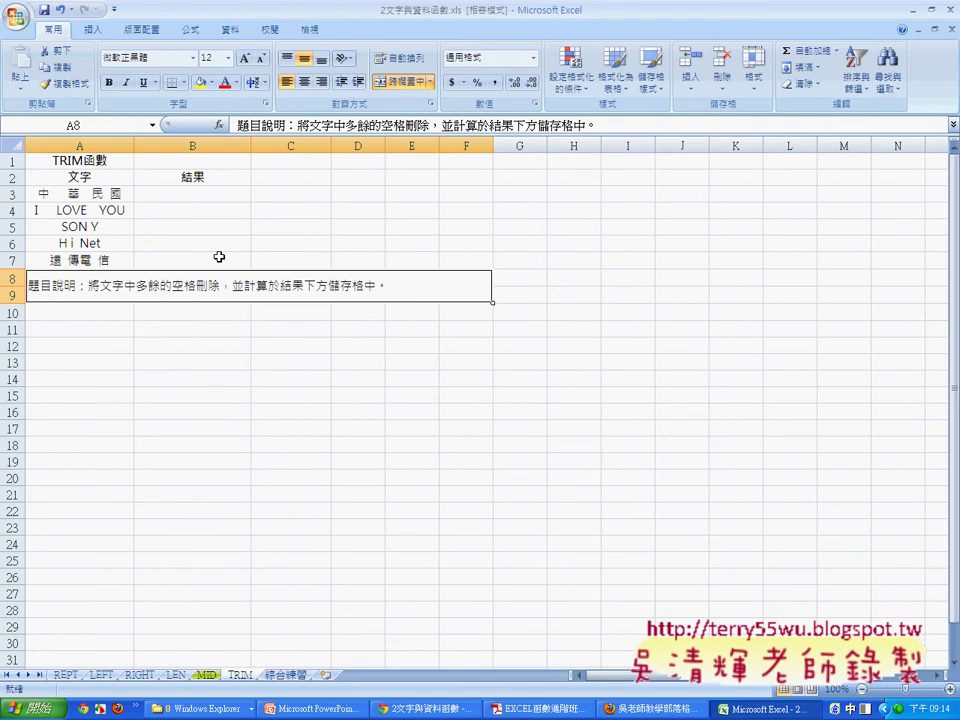
{"action": "left_click", "coordinate": [95, 193]}
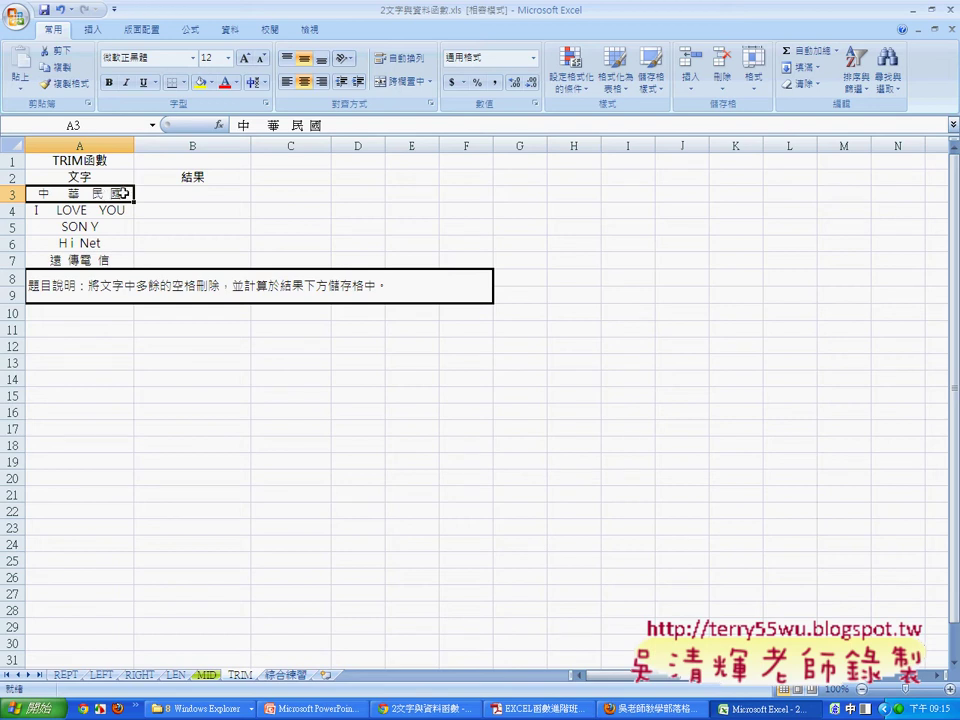
{"action": "left_click", "coordinate": [182, 193]}
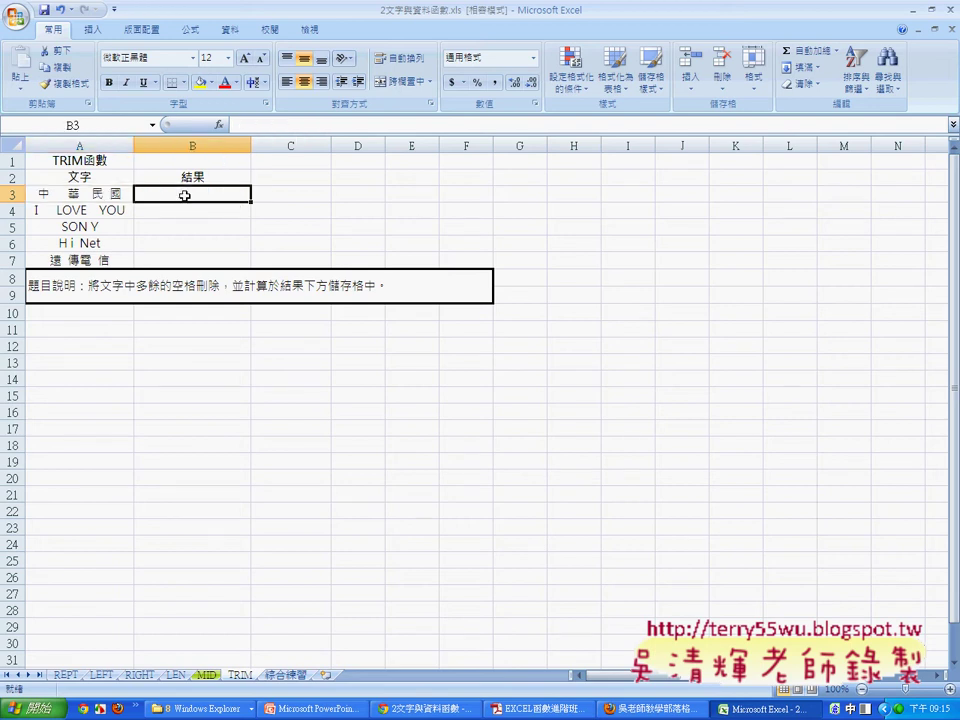
{"action": "left_click", "coordinate": [218, 125]}
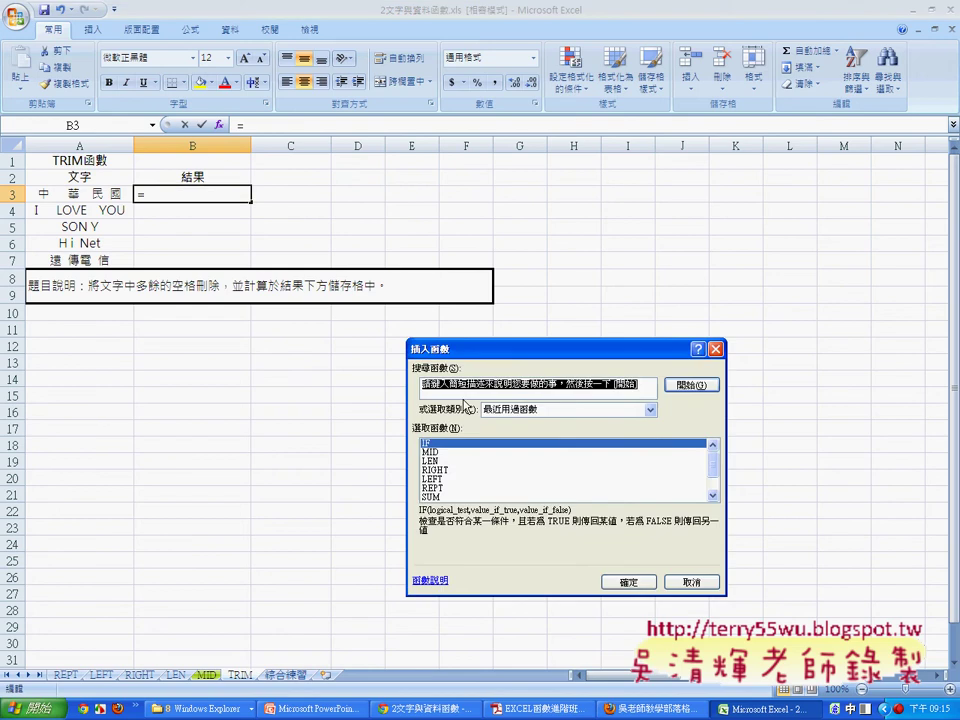
{"action": "left_click_drag", "start_coordinate": [500, 349], "coordinate": [349, 298]}
{"action": "left_click", "coordinate": [372, 359]}
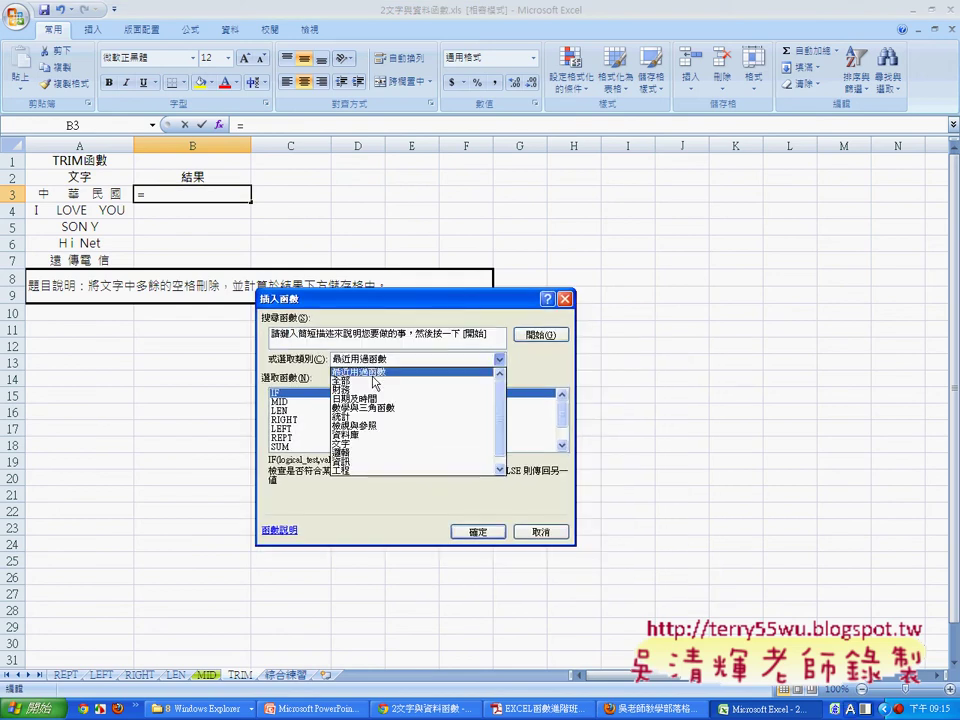
{"action": "left_click", "coordinate": [373, 370]}
{"action": "left_click", "coordinate": [372, 359]}
{"action": "left_click", "coordinate": [372, 380]}
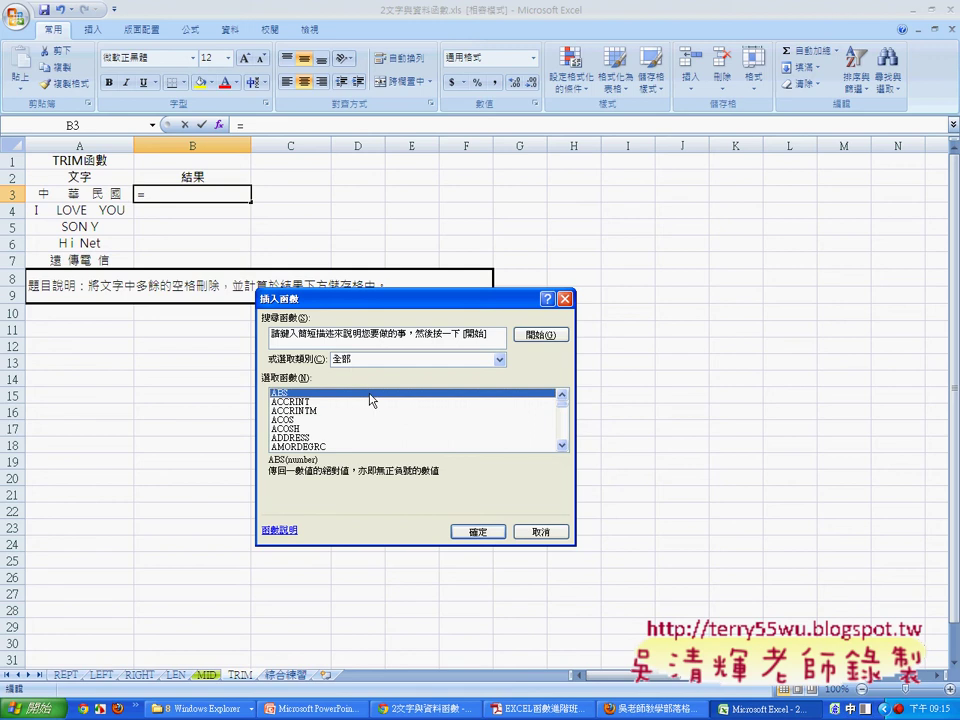
Step: Find the TRIM function in the full function list and choose it for cell B3
{"action": "key", "text": "t"}
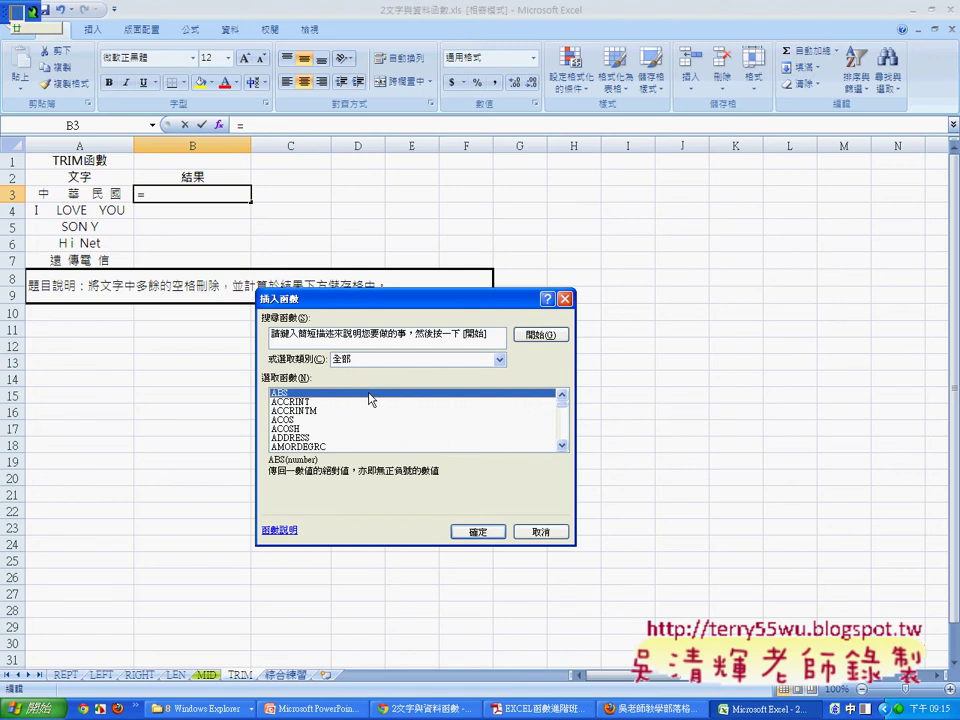
{"action": "key", "text": "Escape"}
{"action": "type", "text": "tr"}
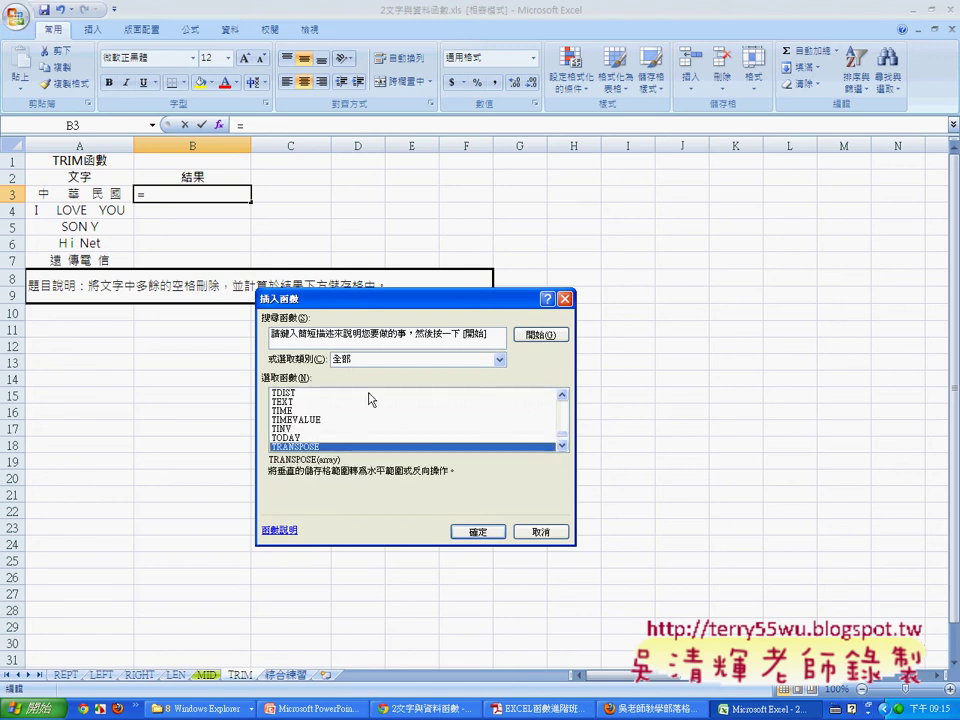
{"action": "type", "text": "imm"}
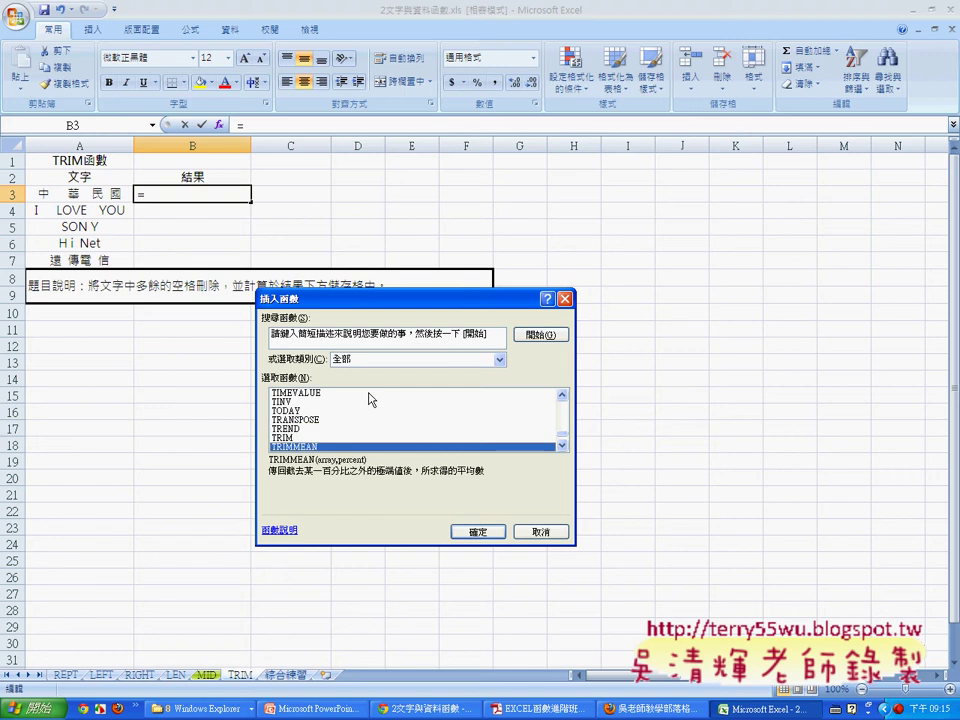
{"action": "key", "text": "Up"}
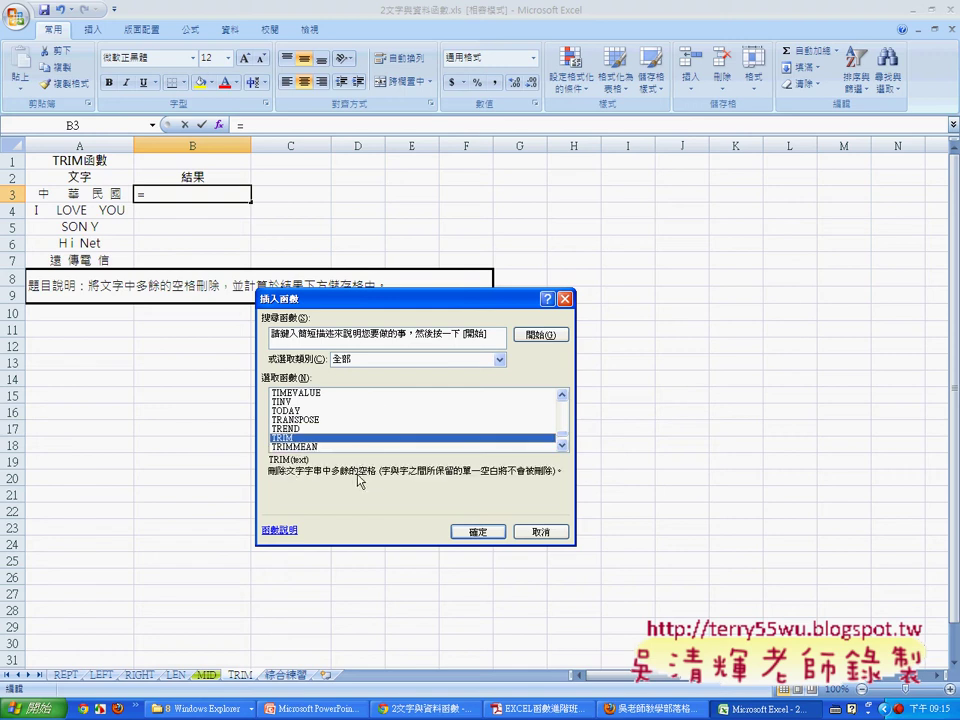
{"action": "left_click", "coordinate": [478, 533]}
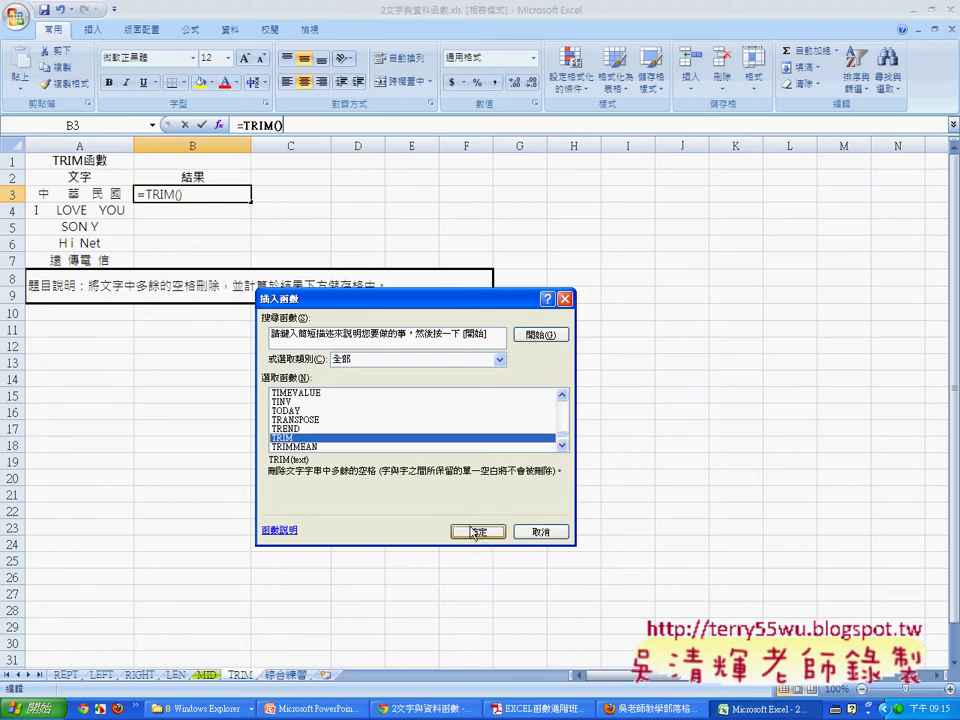
Step: Use A3 as the TRIM text, accept the formula and fill it down from B3 through B7
{"action": "left_click", "coordinate": [110, 199]}
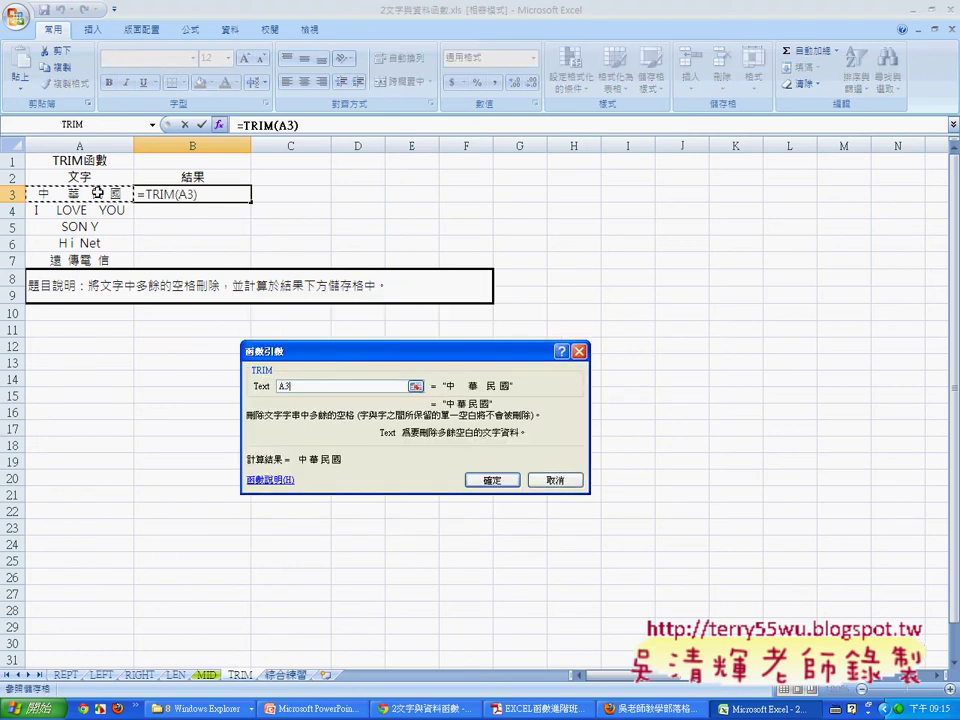
{"action": "left_click", "coordinate": [492, 480]}
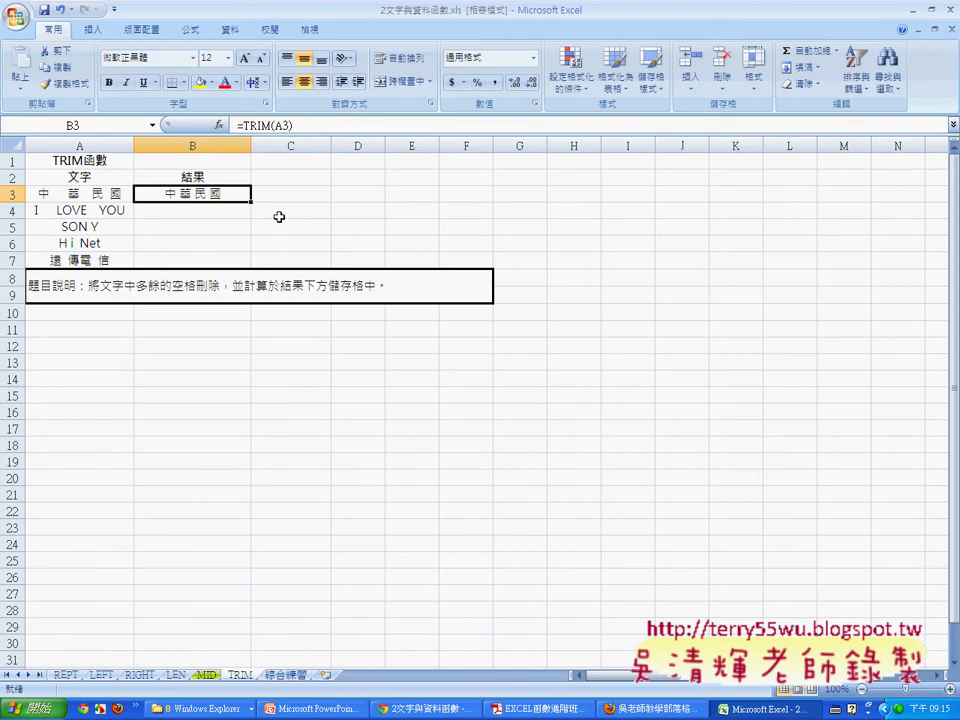
{"action": "left_click_drag", "start_coordinate": [250, 201], "coordinate": [245, 265]}
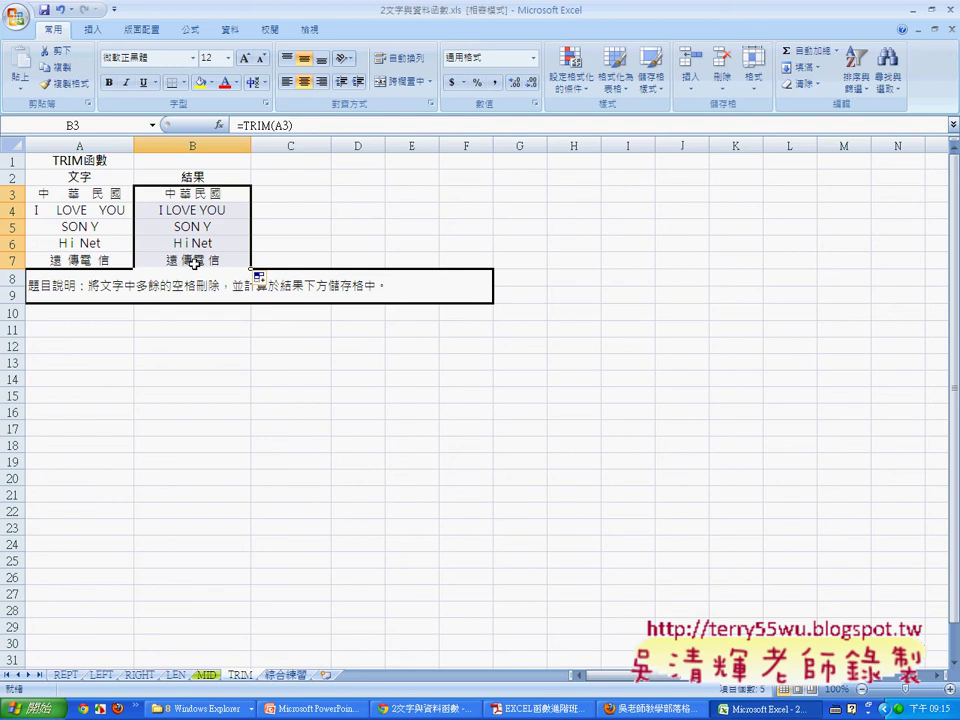
{"action": "left_click", "coordinate": [196, 262]}
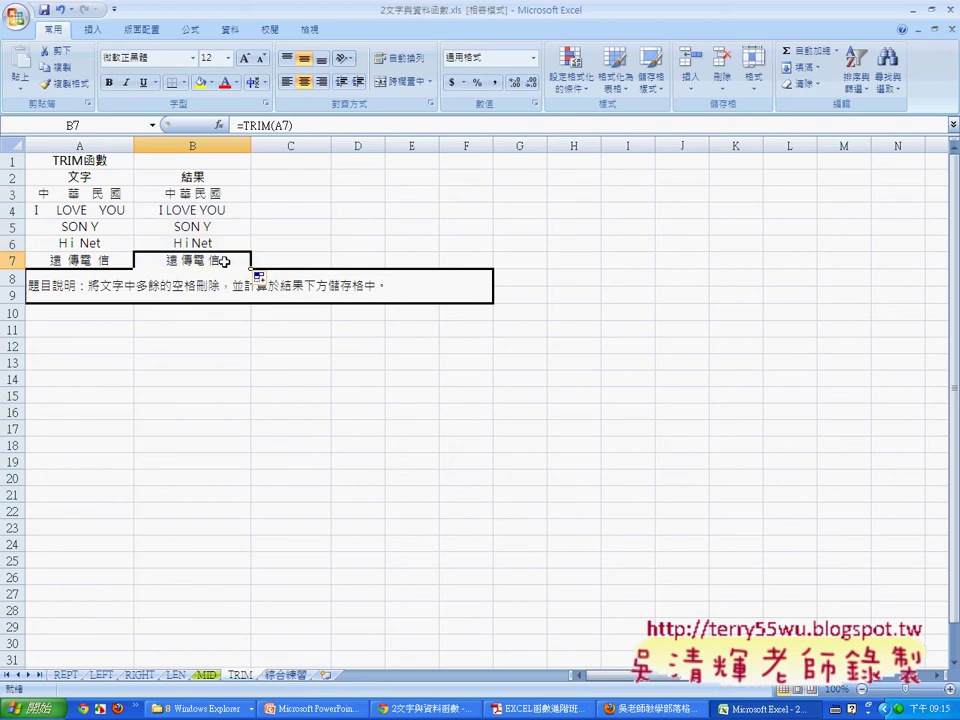
{"action": "left_click", "coordinate": [223, 190]}
Step: Start inserting a function in cell C3, beside the first TRIM result
{"action": "left_click", "coordinate": [268, 193]}
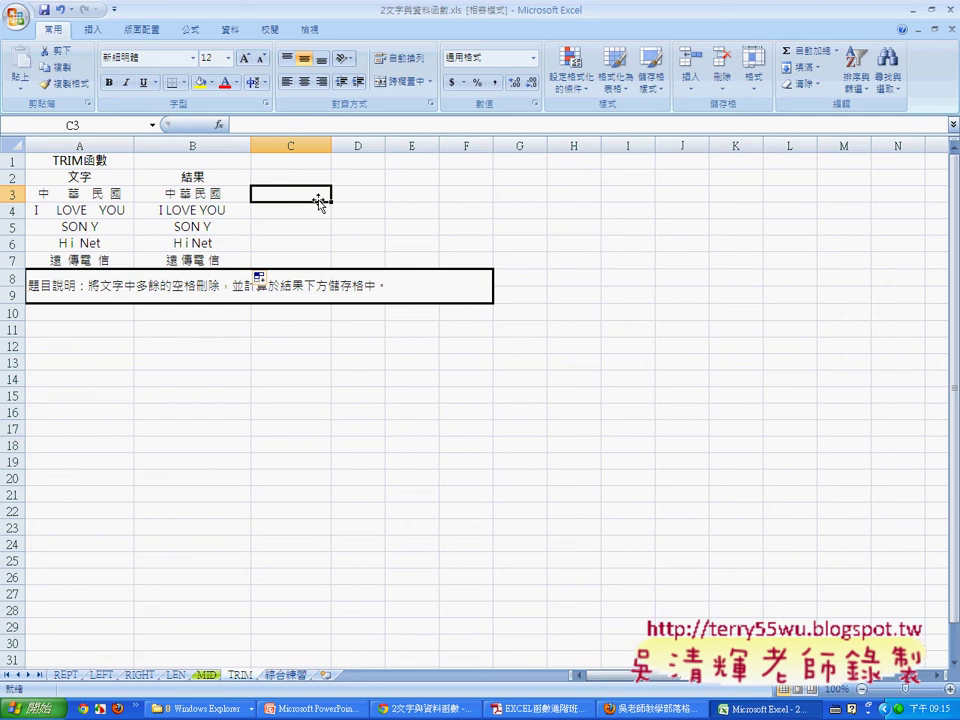
{"action": "left_click", "coordinate": [219, 125]}
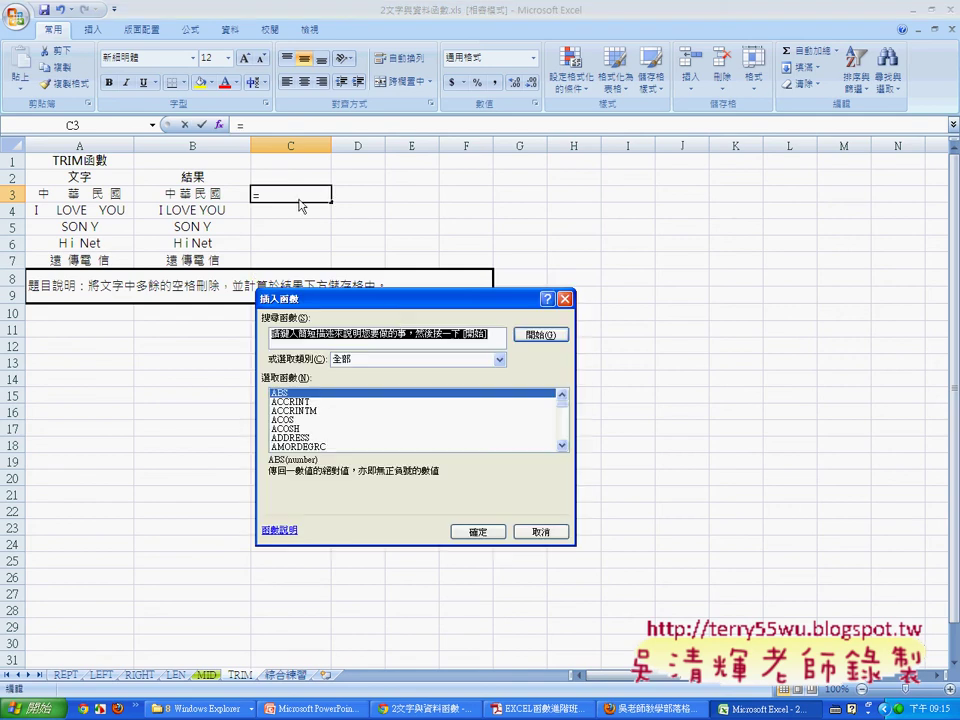